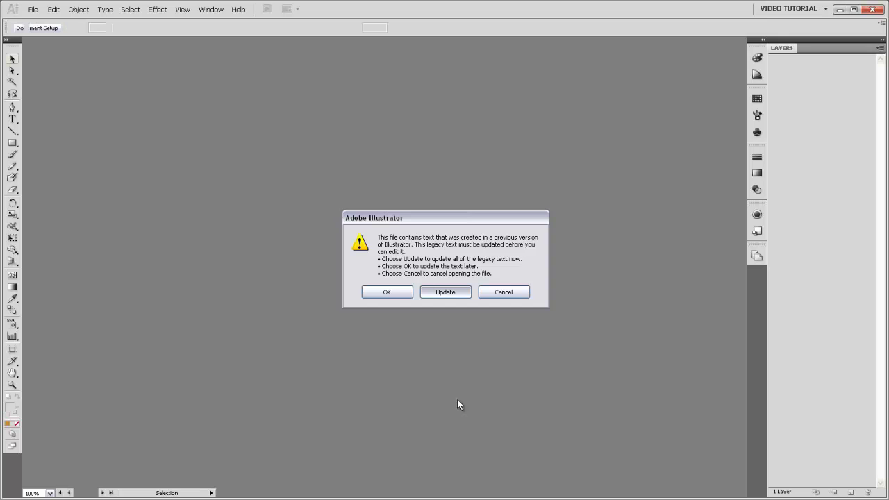
Step: Accept the legacy-text warning so the wk03-demo Spain and Portugal map opens
{"action": "key", "text": "Return"}
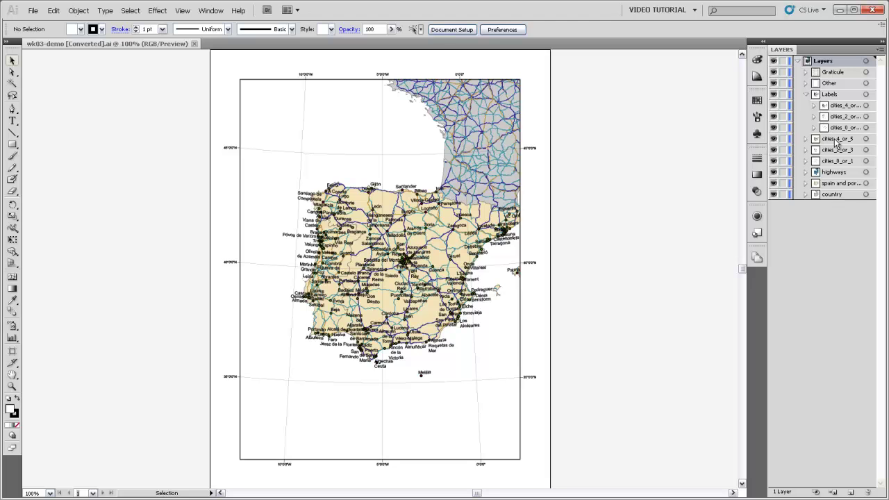
Step: Expand cities_4_or_5 and its group to reveal the clipping path and city points, then select them
{"action": "left_click", "coordinate": [804, 139]}
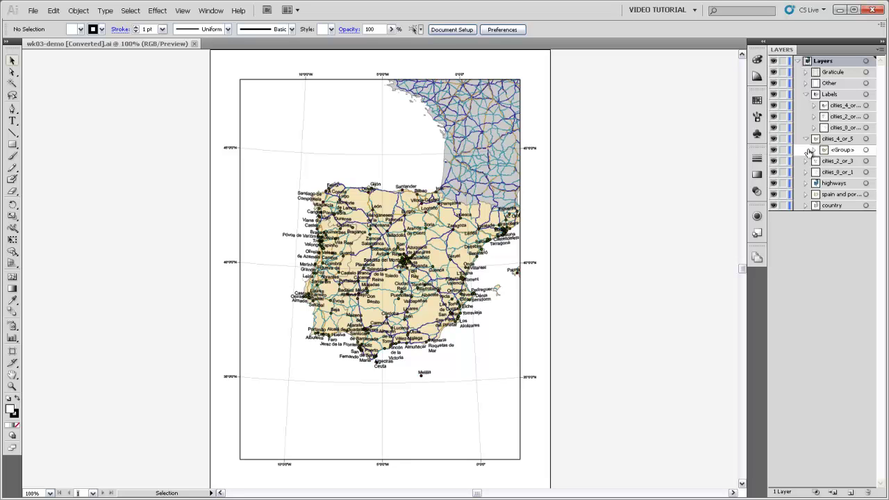
{"action": "left_click", "coordinate": [814, 150]}
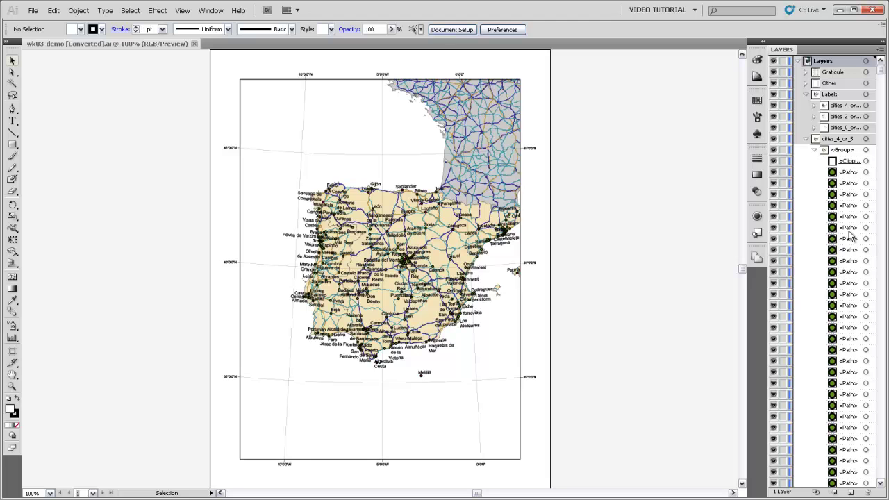
{"action": "left_click", "coordinate": [867, 142]}
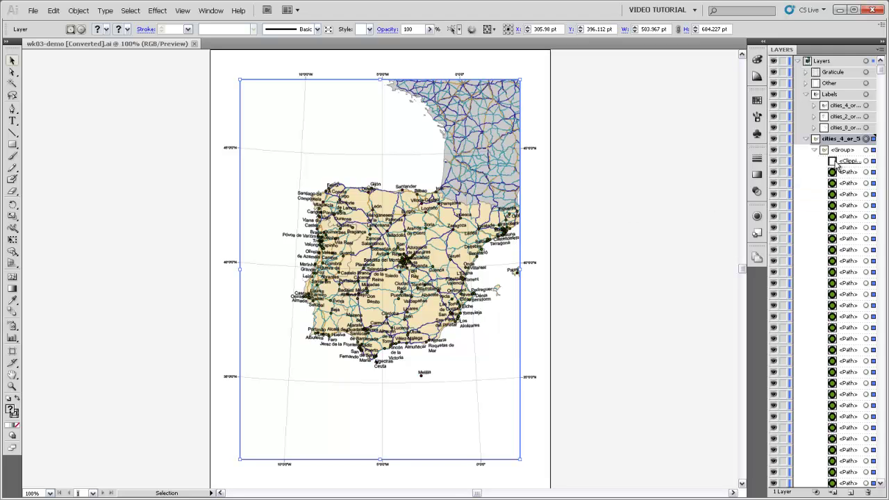
Step: Delete the cities_4_or_5 clipping path and ungroup its city points
{"action": "left_click_drag", "start_coordinate": [842, 164], "coordinate": [844, 426]}
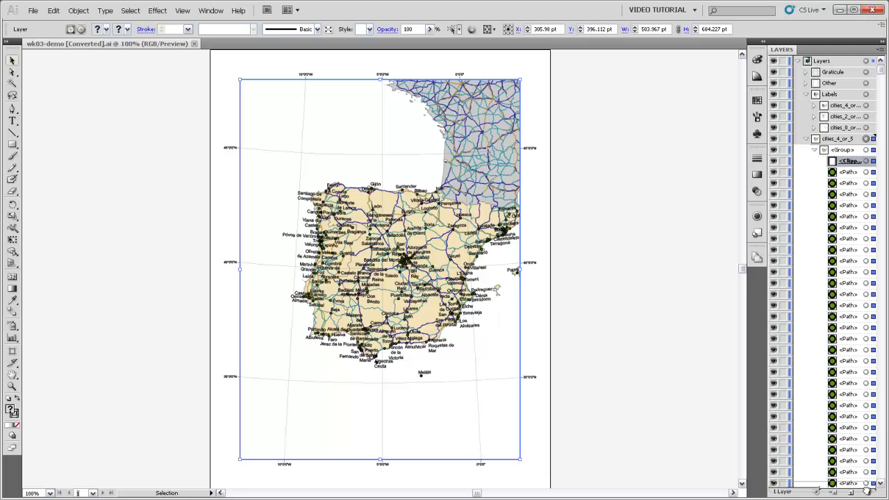
{"action": "left_click", "coordinate": [867, 490]}
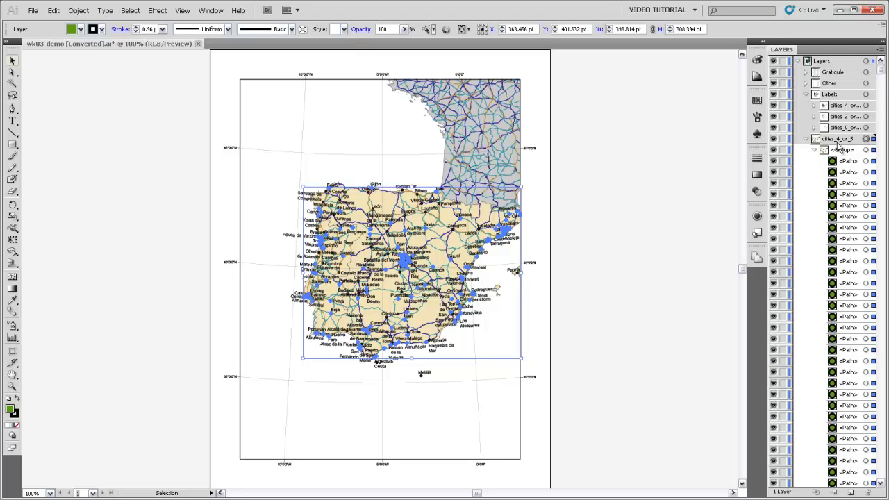
{"action": "left_click", "coordinate": [81, 12]}
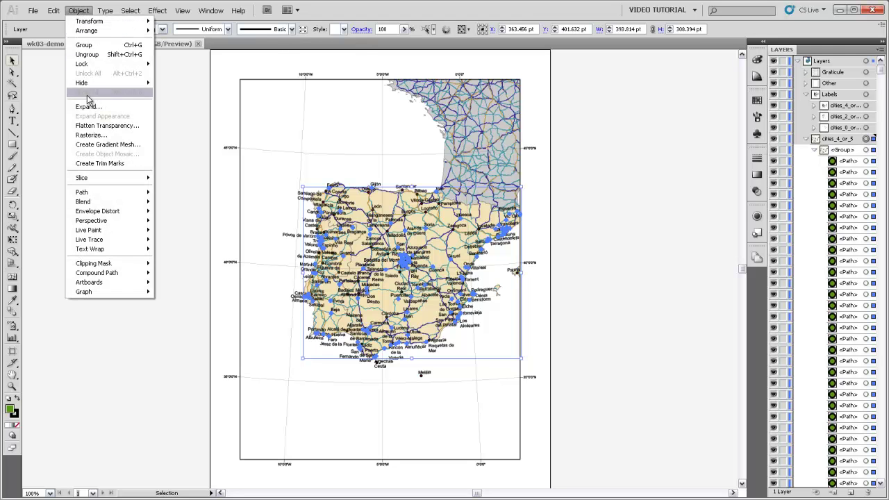
{"action": "left_click", "coordinate": [86, 56]}
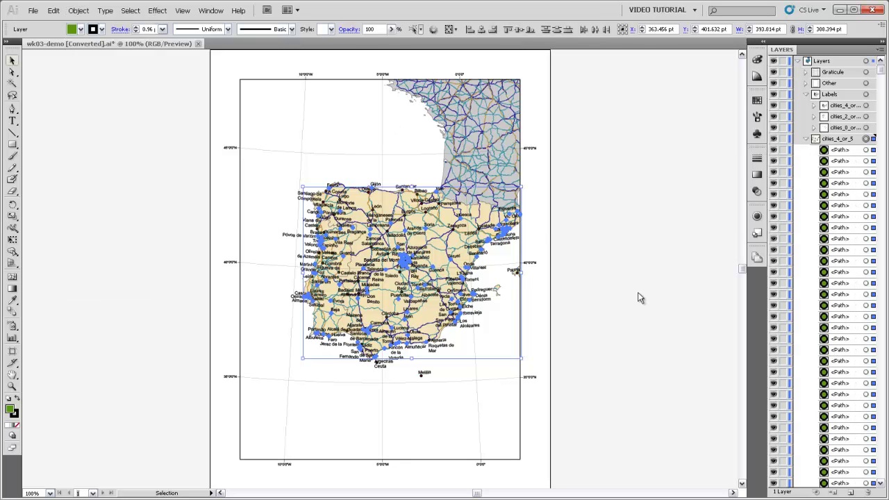
{"action": "left_click", "coordinate": [540, 238]}
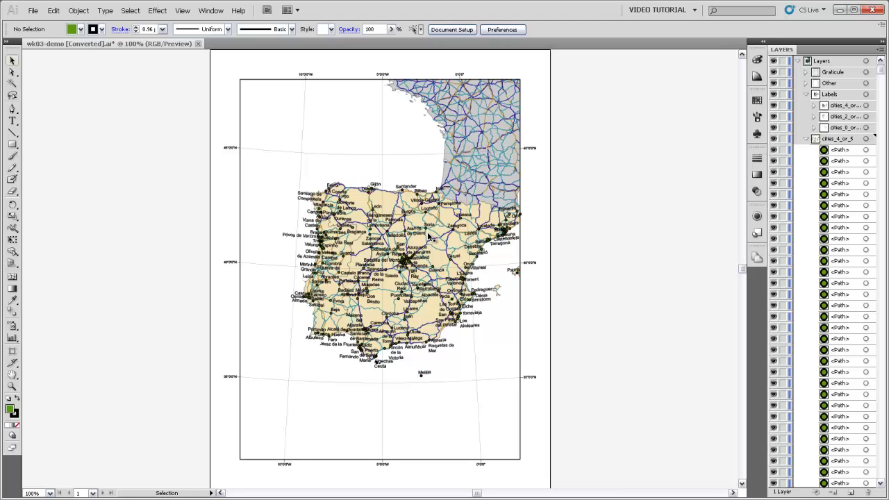
{"action": "left_click", "coordinate": [806, 139]}
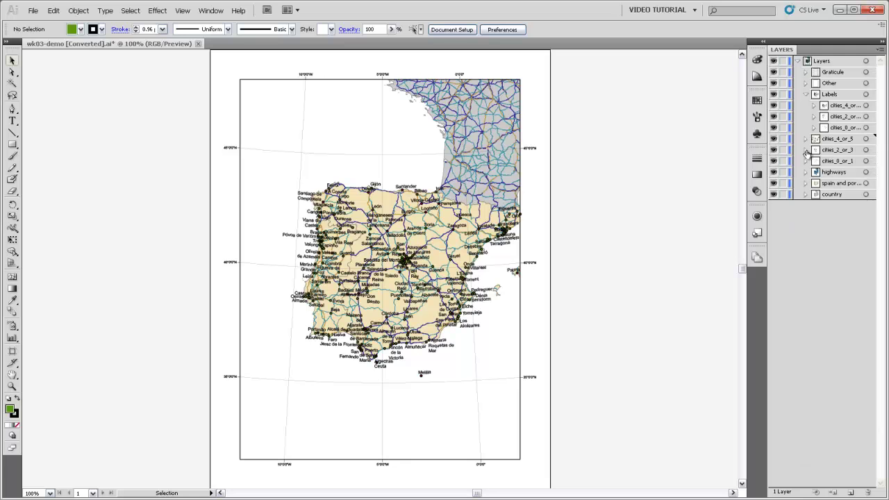
Step: Delete the cities_2_or_3 clipping path and ungroup its city points
{"action": "left_click", "coordinate": [806, 150]}
{"action": "left_click", "coordinate": [814, 161]}
{"action": "left_click", "coordinate": [851, 173]}
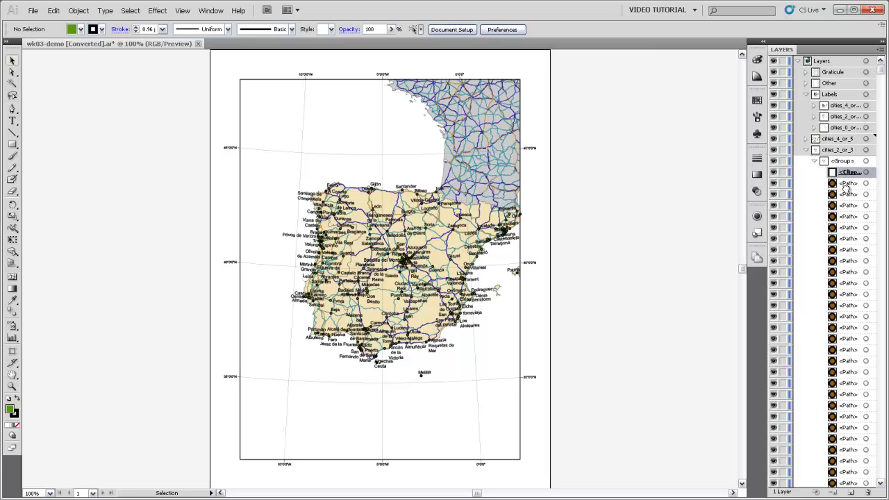
{"action": "left_click", "coordinate": [867, 492]}
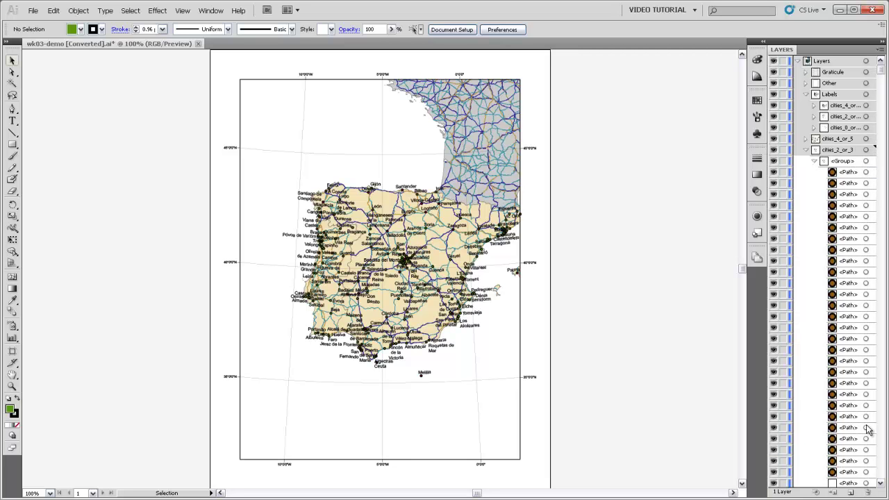
{"action": "left_click", "coordinate": [866, 161]}
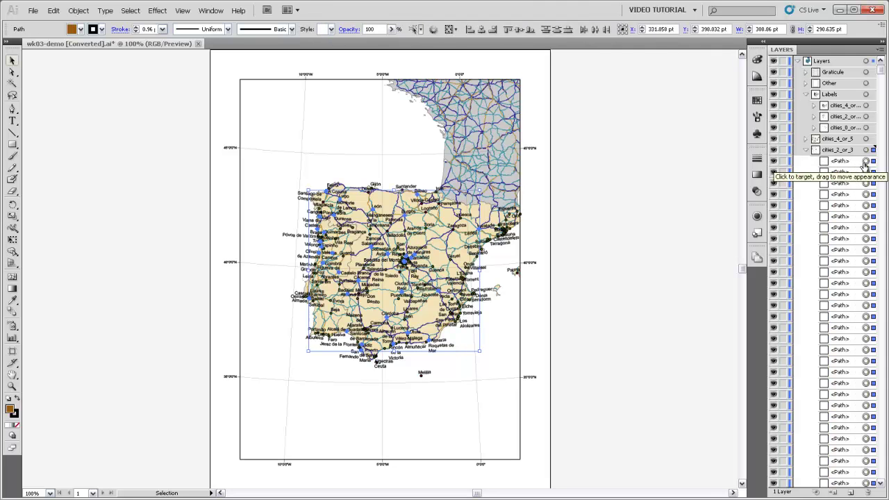
{"action": "key", "text": "ctrl+shift+g"}
{"action": "left_click", "coordinate": [806, 150]}
Step: Delete the cities_0_or_1 clipping path and ungroup its city points
{"action": "left_click", "coordinate": [806, 161]}
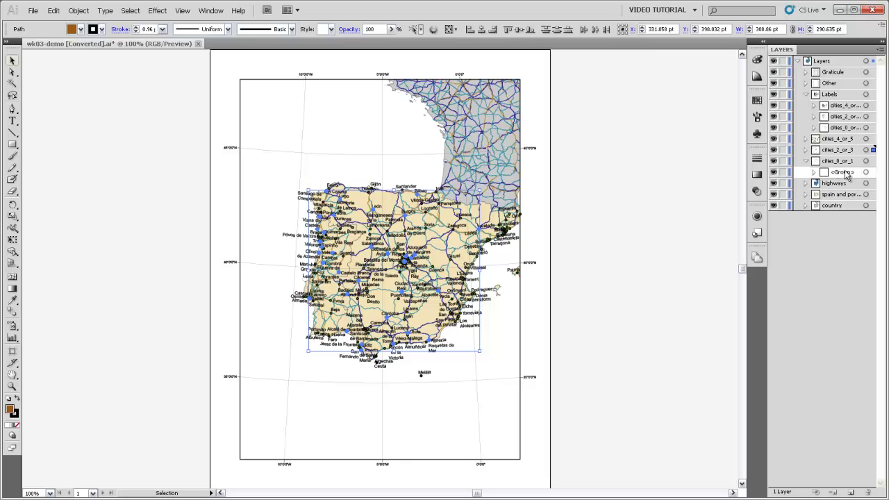
{"action": "left_click", "coordinate": [815, 173]}
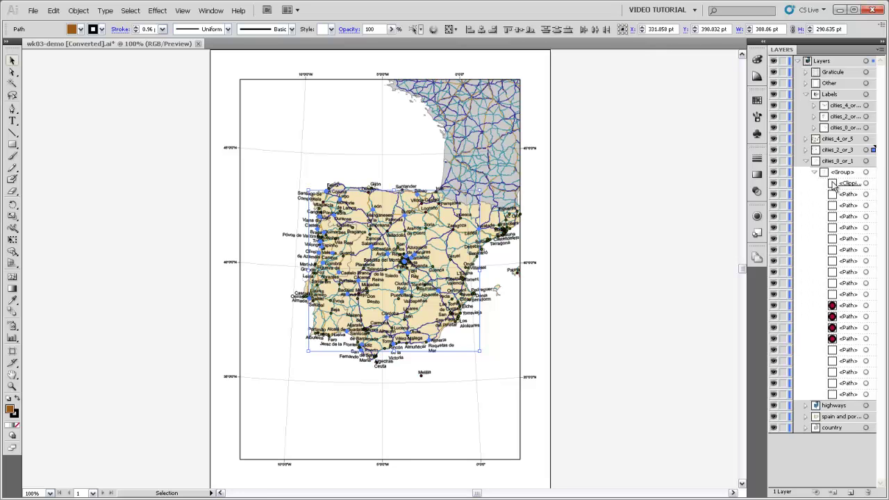
{"action": "left_click", "coordinate": [847, 183]}
{"action": "left_click_drag", "start_coordinate": [847, 355], "coordinate": [867, 444]}
{"action": "left_click", "coordinate": [866, 172]}
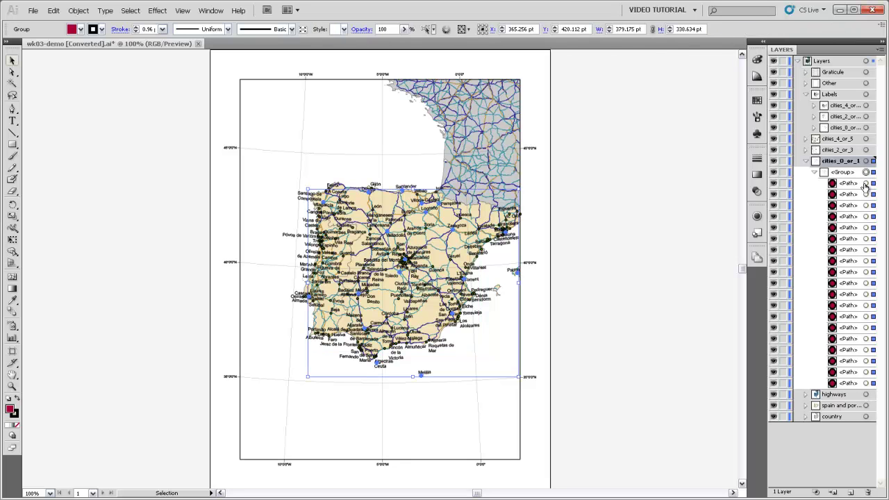
{"action": "key", "text": "ctrl+shift+g"}
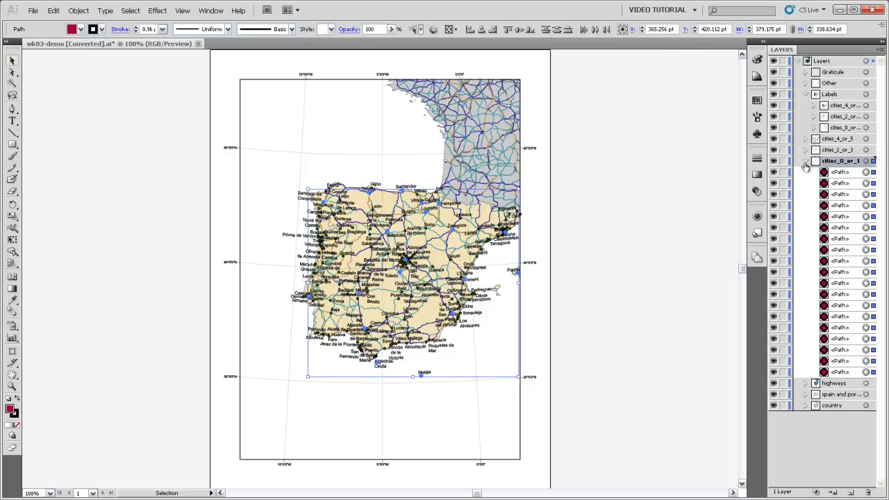
{"action": "left_click", "coordinate": [805, 162]}
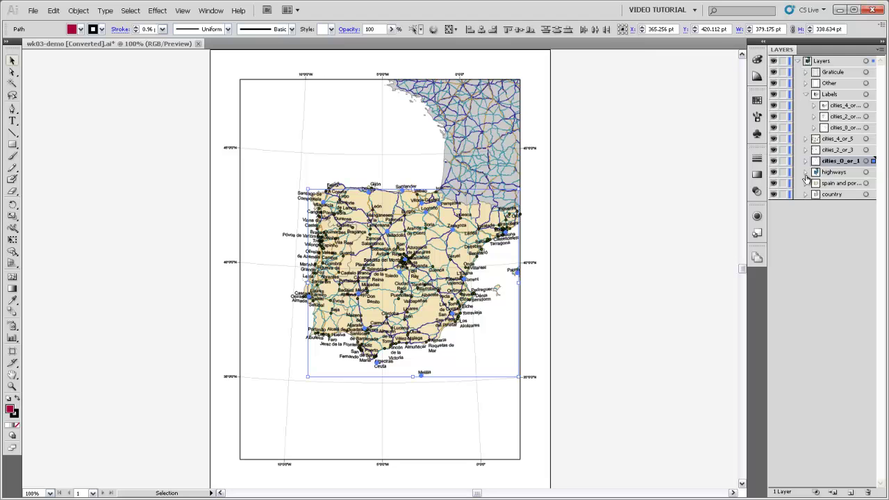
{"action": "left_click", "coordinate": [806, 172]}
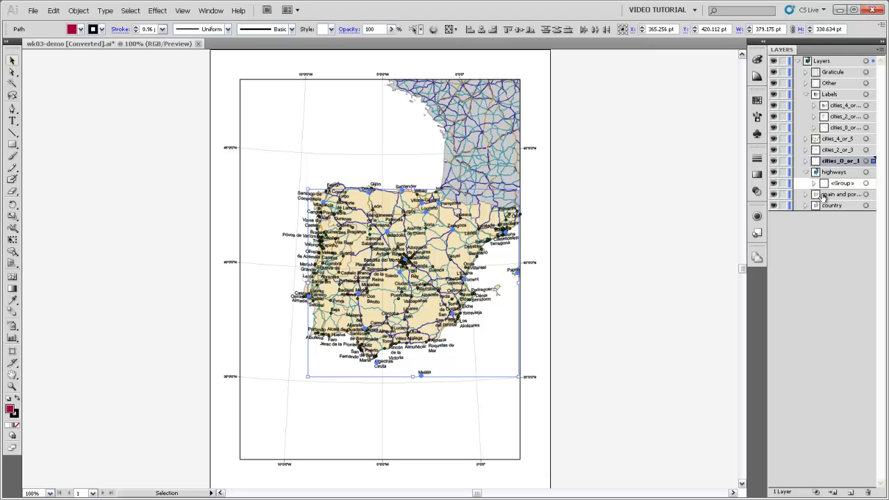
Step: Remove the highways clipping path and release the road group into separate paths
{"action": "left_click", "coordinate": [815, 184]}
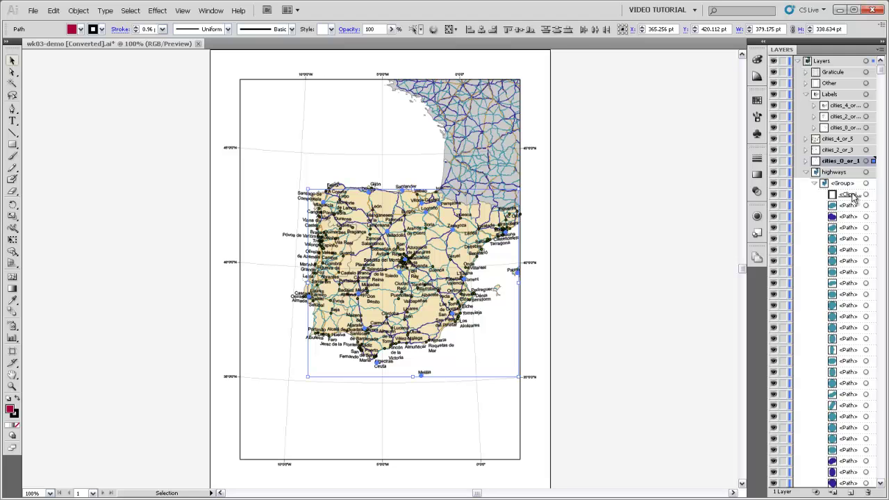
{"action": "left_click", "coordinate": [852, 195]}
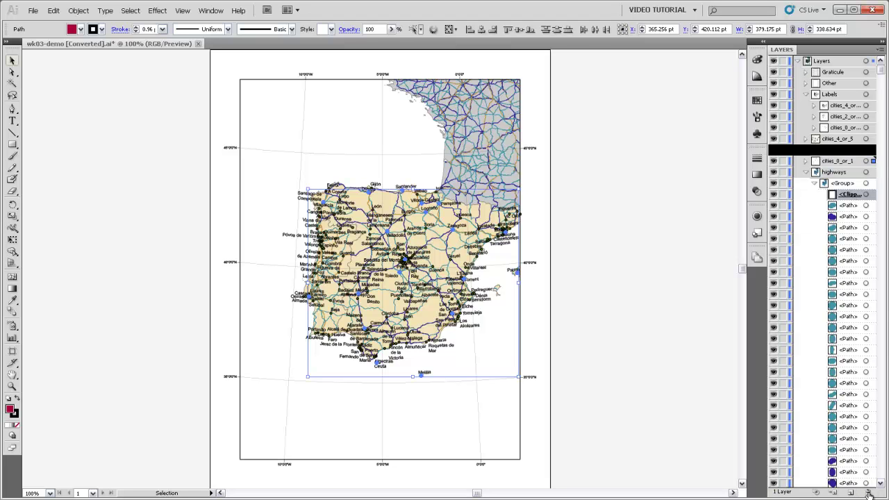
{"action": "left_click", "coordinate": [866, 171]}
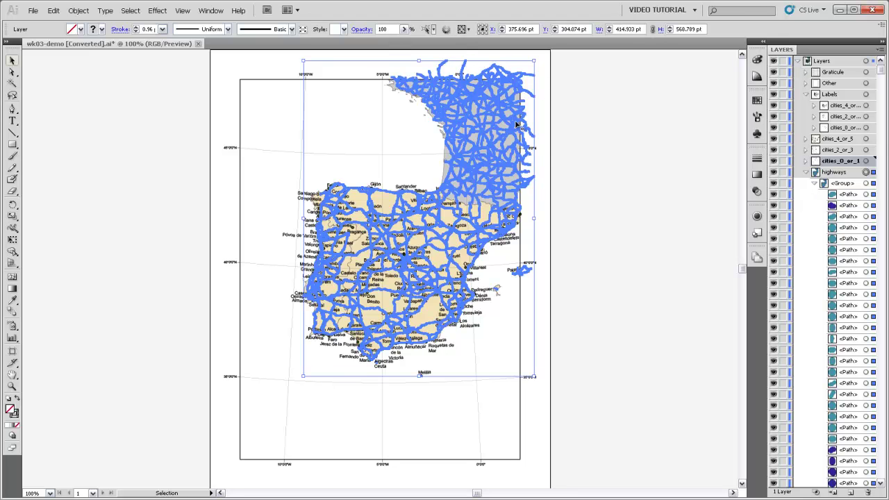
{"action": "left_click", "coordinate": [79, 10]}
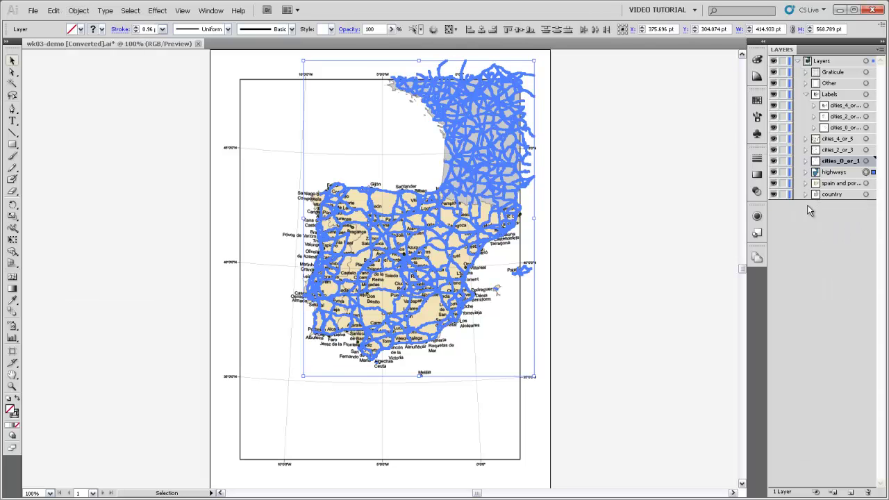
{"action": "left_click", "coordinate": [807, 205]}
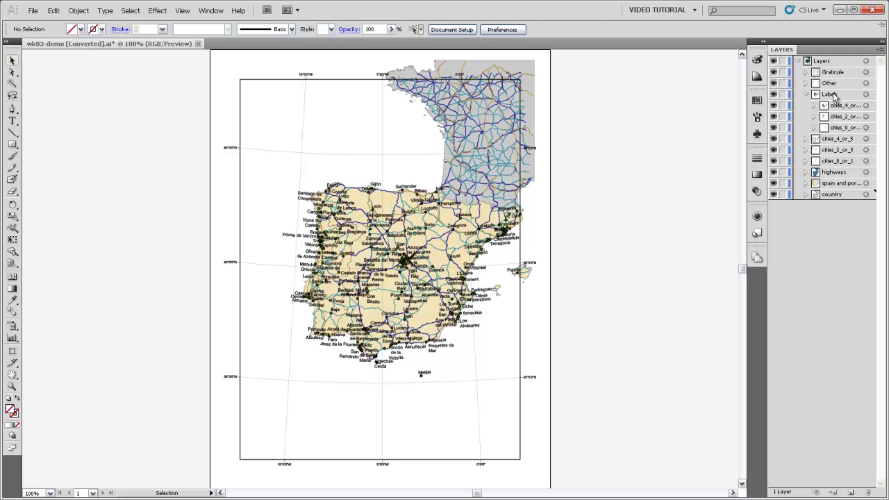
Step: Open the first cities_4_or_5 label group and select its Arial Regular 1 pt text label
{"action": "left_click", "coordinate": [814, 105]}
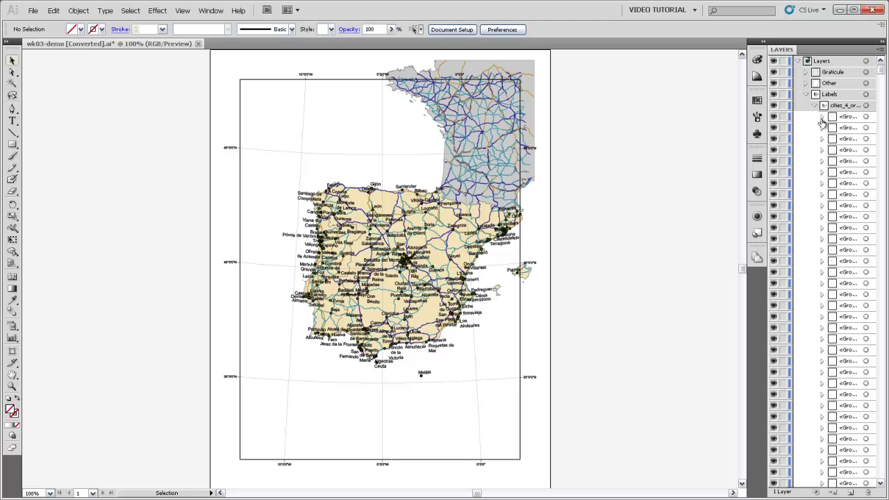
{"action": "left_click", "coordinate": [822, 118]}
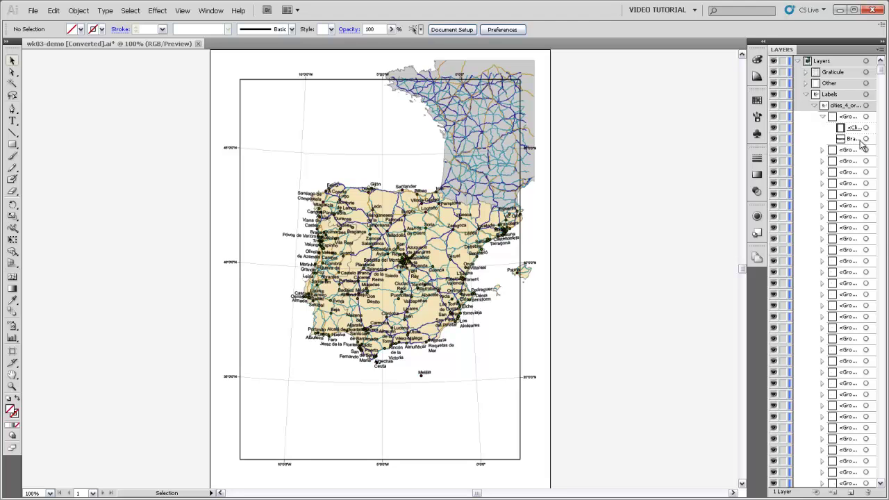
{"action": "left_click", "coordinate": [867, 138]}
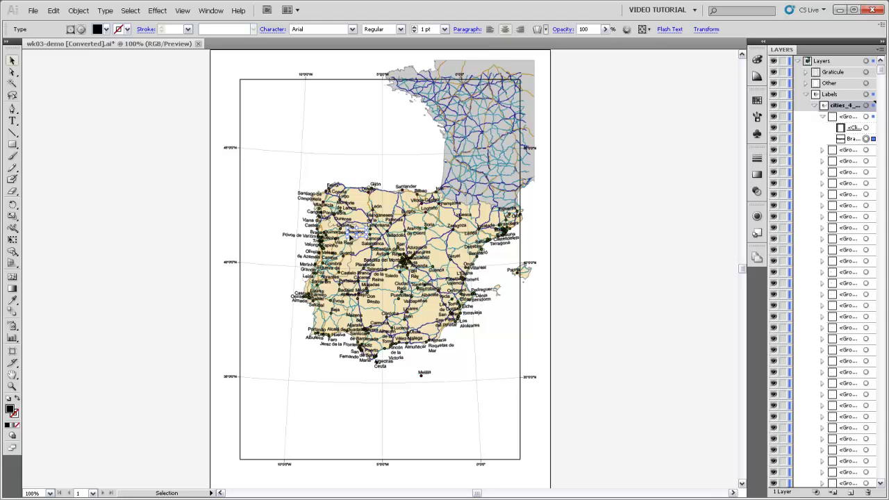
Step: Lock every layer except Labels and widen the panel dock to show panel names
{"action": "left_click", "coordinate": [816, 105]}
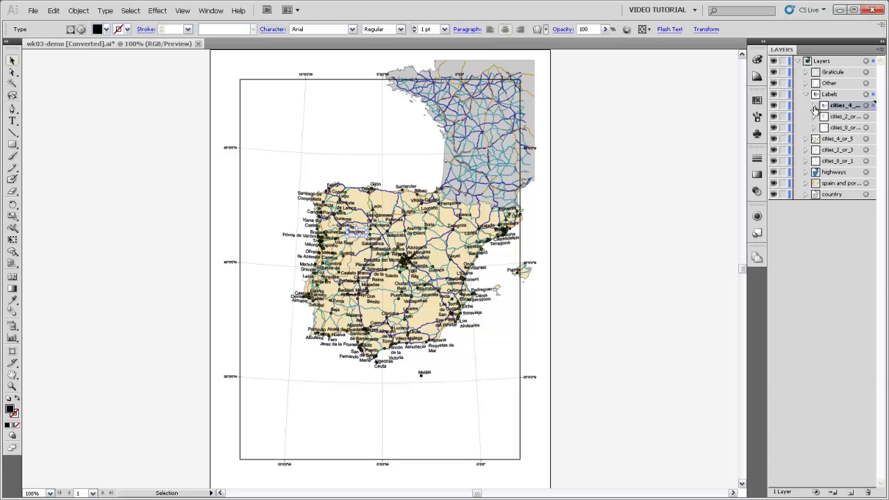
{"action": "left_click_drag", "start_coordinate": [783, 139], "coordinate": [783, 196]}
{"action": "left_click_drag", "start_coordinate": [784, 84], "coordinate": [783, 73]}
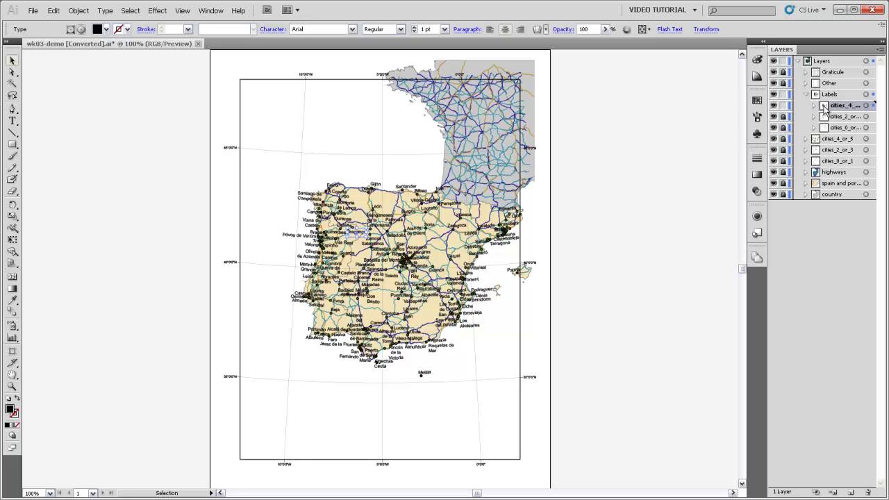
{"action": "left_click_drag", "start_coordinate": [768, 126], "coordinate": [727, 125]}
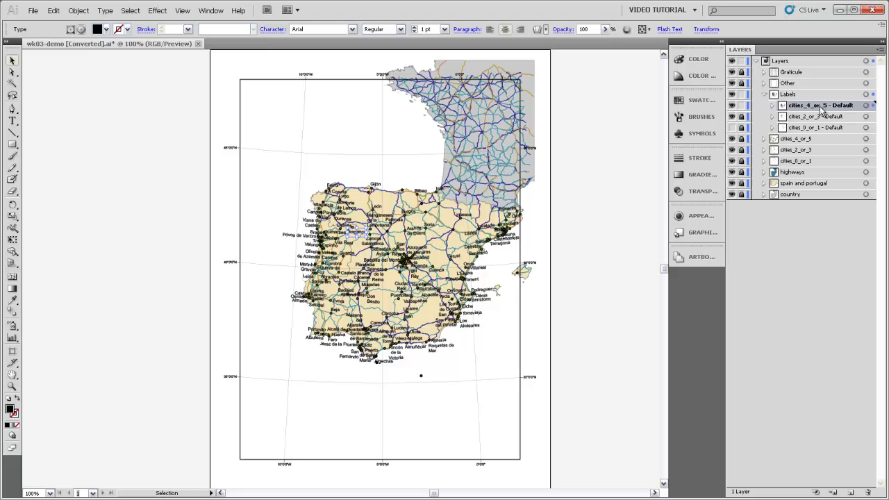
Step: Select all labels matching Bragança's fill and stroke; expand the Guarda, Chaves and Vila Real groups
{"action": "left_click", "coordinate": [771, 105]}
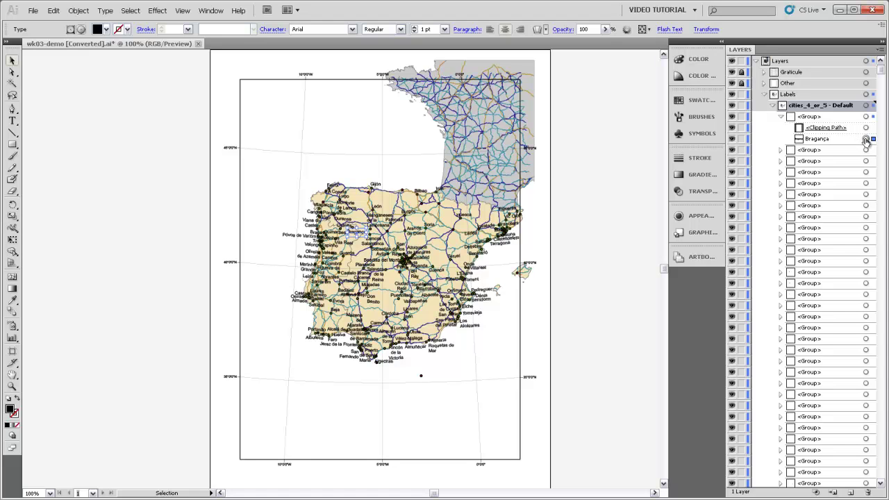
{"action": "left_click", "coordinate": [122, 12]}
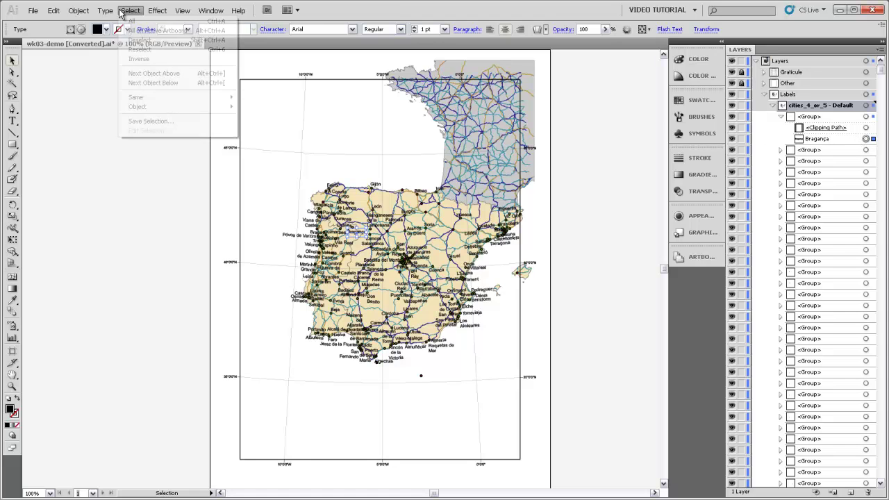
{"action": "mouse_move", "coordinate": [143, 101]}
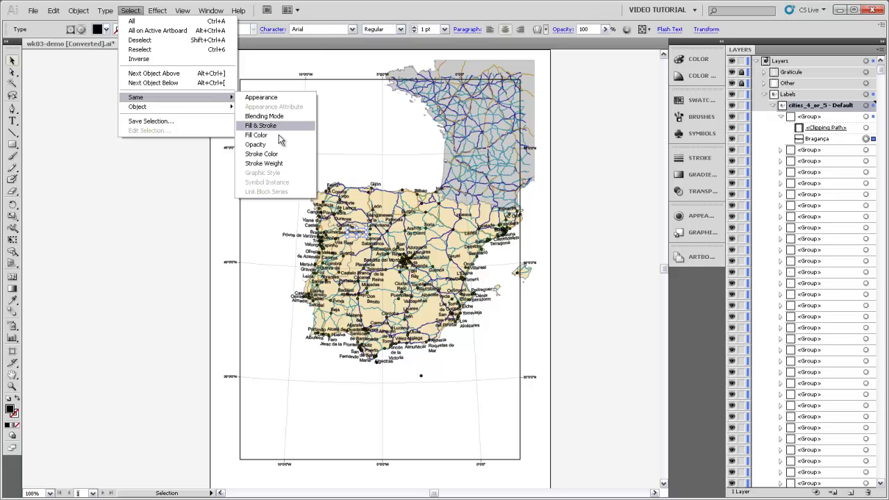
{"action": "left_click", "coordinate": [275, 127]}
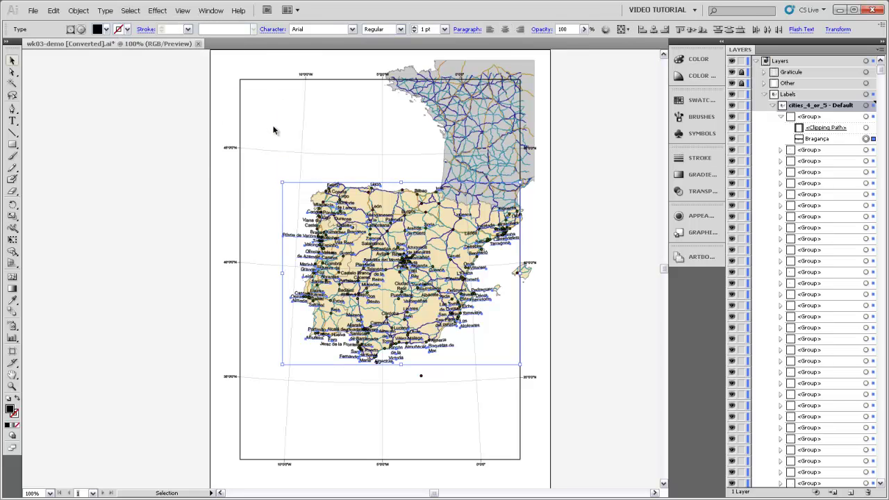
{"action": "left_click", "coordinate": [781, 150]}
{"action": "left_click", "coordinate": [781, 184]}
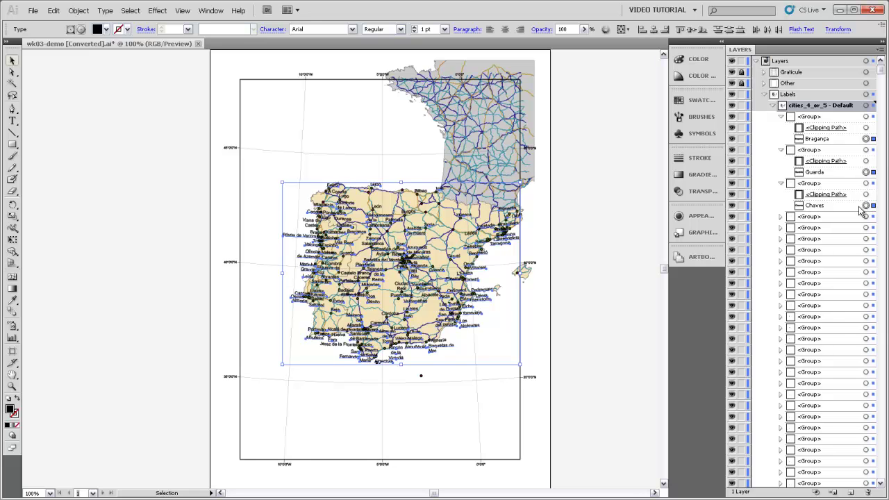
{"action": "left_click", "coordinate": [782, 217]}
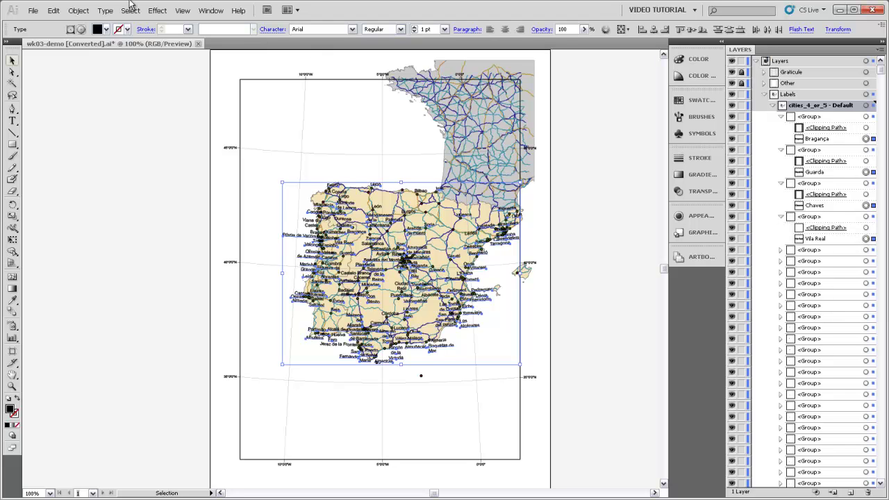
Step: Cut the selected city labels and paste them in front, outside their clipping groups
{"action": "left_click", "coordinate": [53, 11]}
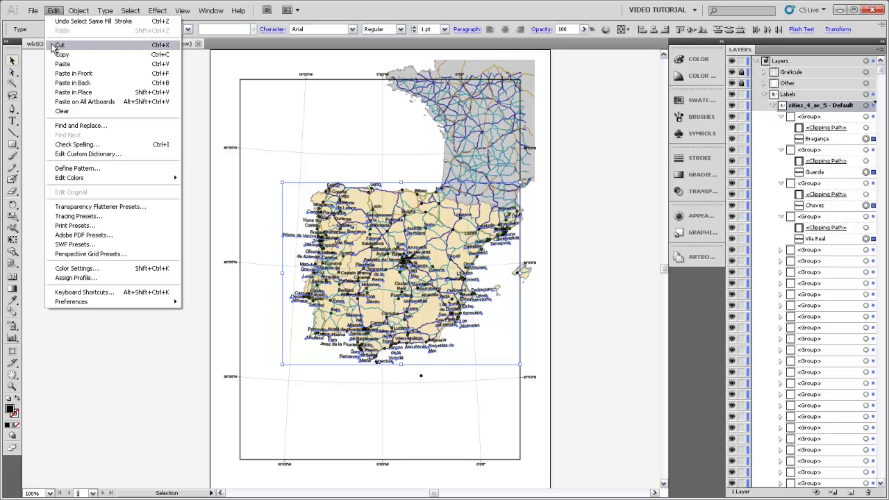
{"action": "left_click", "coordinate": [159, 46]}
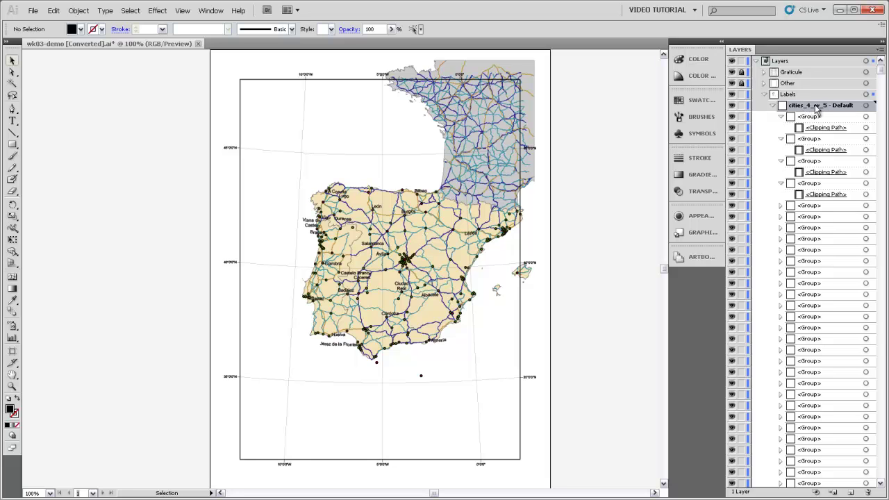
{"action": "left_click", "coordinate": [54, 11]}
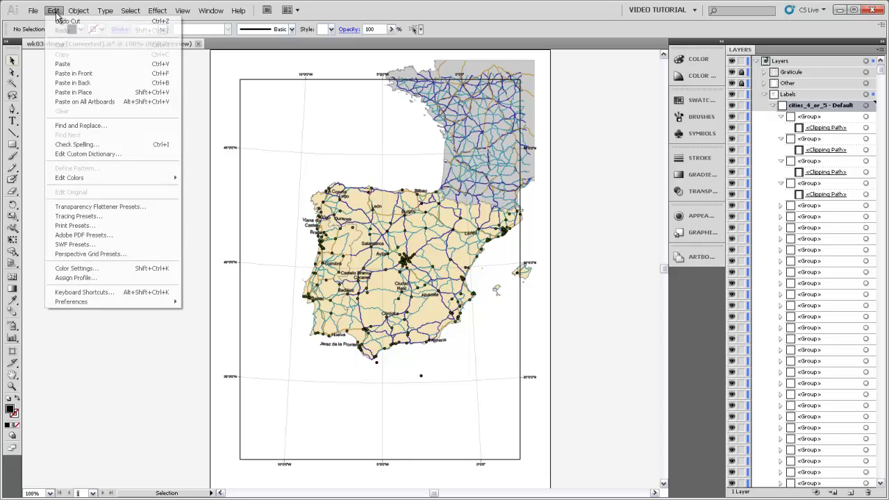
{"action": "left_click", "coordinate": [78, 73]}
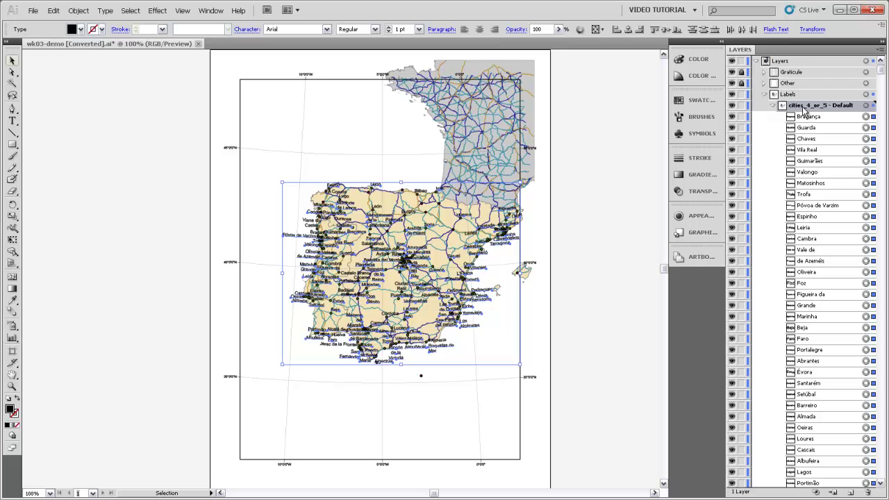
Step: Delete the empty clipping groups from cities_4_or_5 - Default and unlock cities_0_or_1 - Default
{"action": "left_click", "coordinate": [774, 106]}
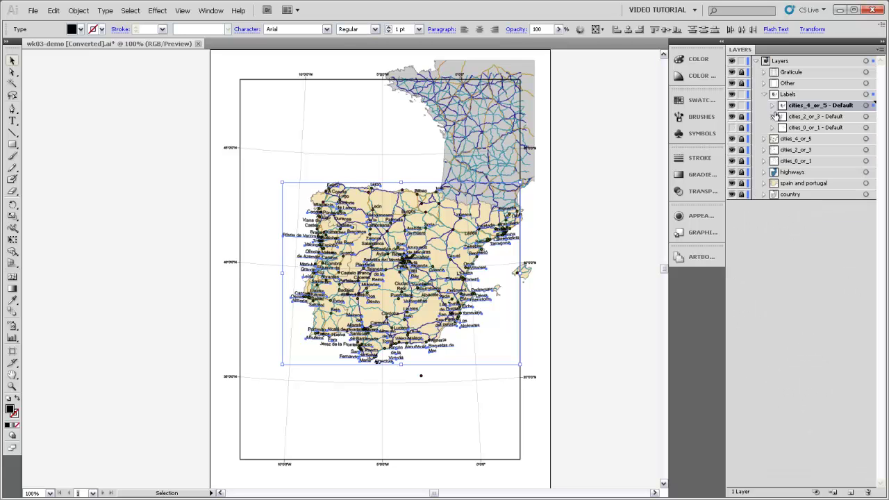
{"action": "left_click", "coordinate": [774, 106]}
{"action": "left_click_drag", "start_coordinate": [883, 75], "coordinate": [881, 318]}
{"action": "left_click", "coordinate": [810, 117]}
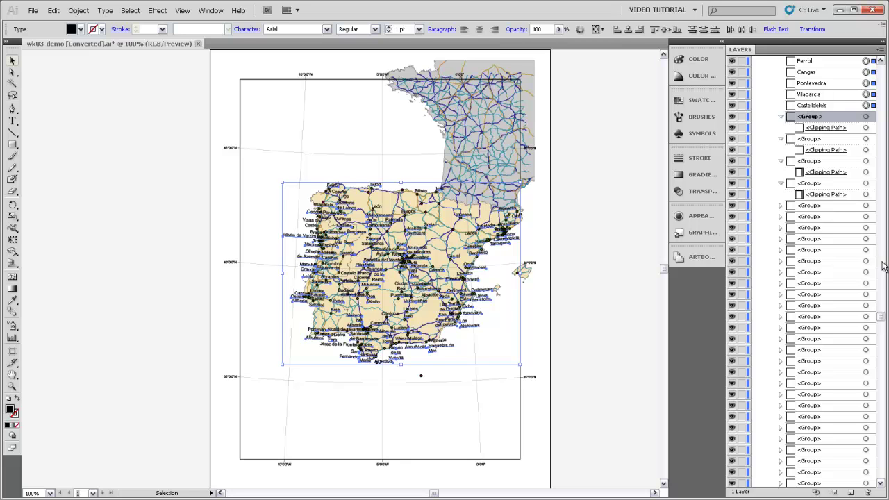
{"action": "left_click", "coordinate": [881, 382]}
{"action": "left_click", "coordinate": [882, 460]}
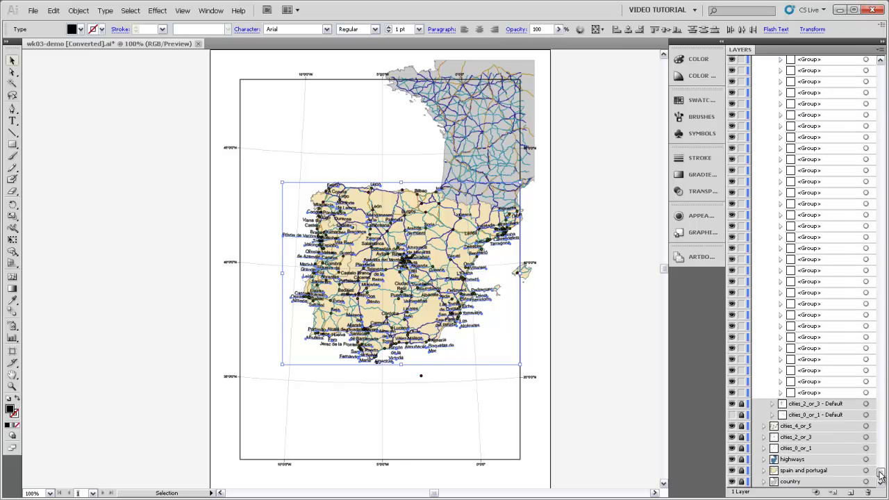
{"action": "left_click", "coordinate": [819, 394], "text": "shift"}
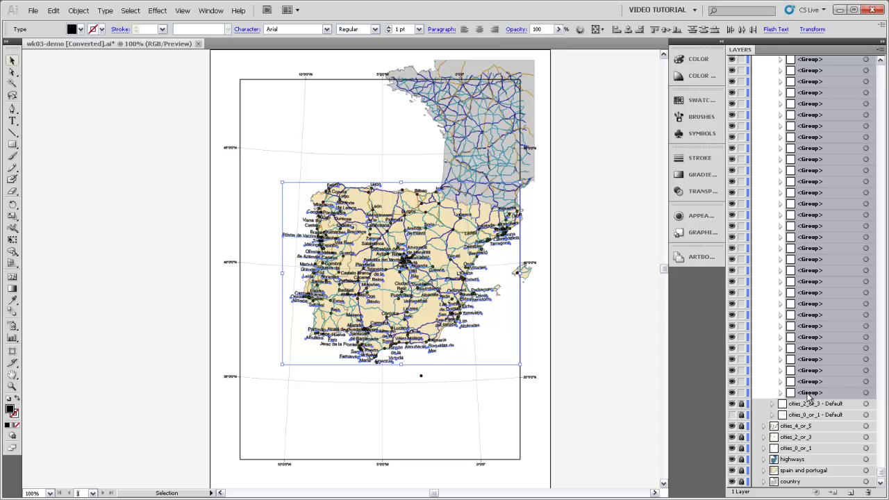
{"action": "key", "text": "ctrl+shift+g"}
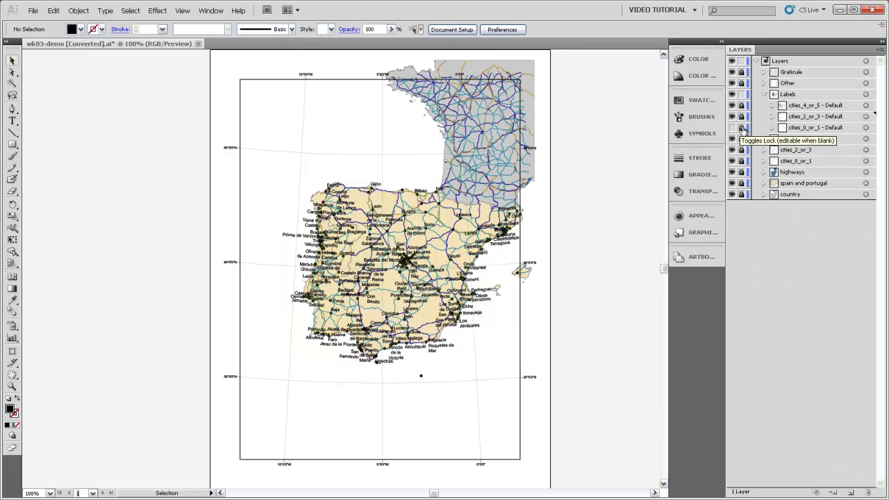
{"action": "left_click", "coordinate": [742, 130]}
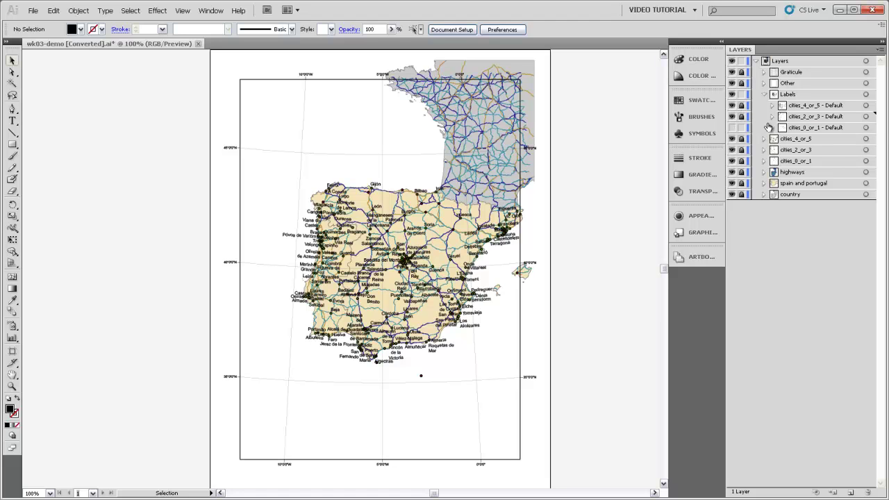
Step: Unlock the Other layer and Labels sublayers, checking cities_0_or_1 - Default lists Palma through Melilla
{"action": "left_click", "coordinate": [773, 128]}
{"action": "left_click", "coordinate": [776, 139]}
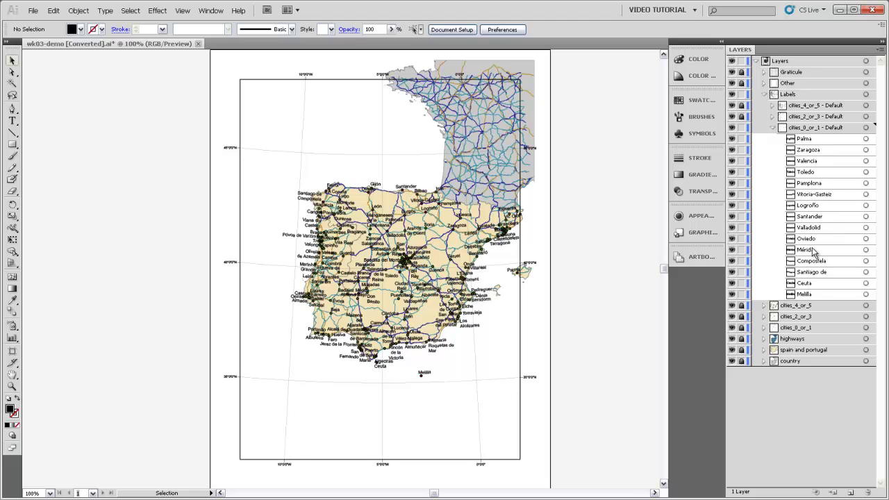
{"action": "left_click_drag", "start_coordinate": [741, 82], "coordinate": [741, 366]}
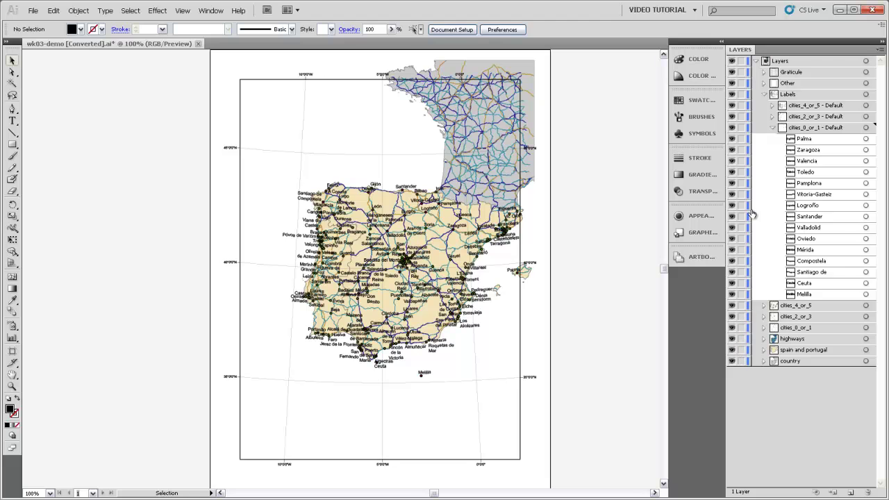
{"action": "left_click", "coordinate": [773, 128]}
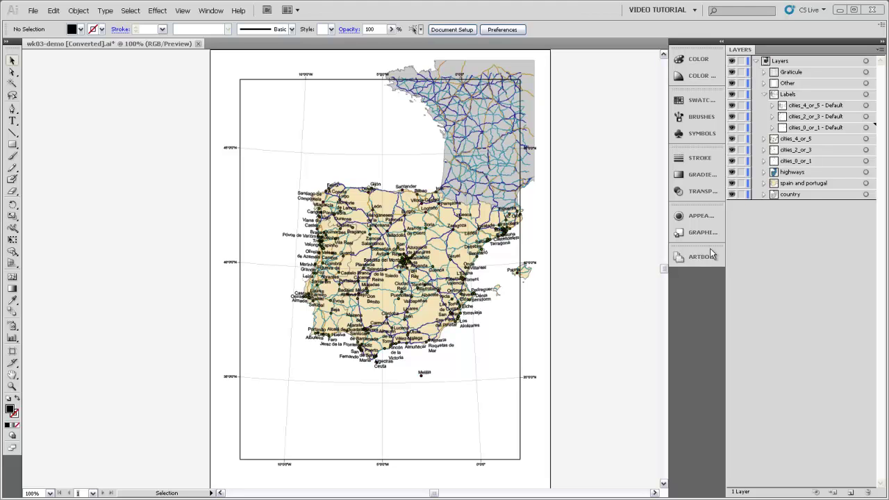
Step: Select all labels on the Labels layer and show the Character panel with Arial 1 pt
{"action": "left_click", "coordinate": [866, 94]}
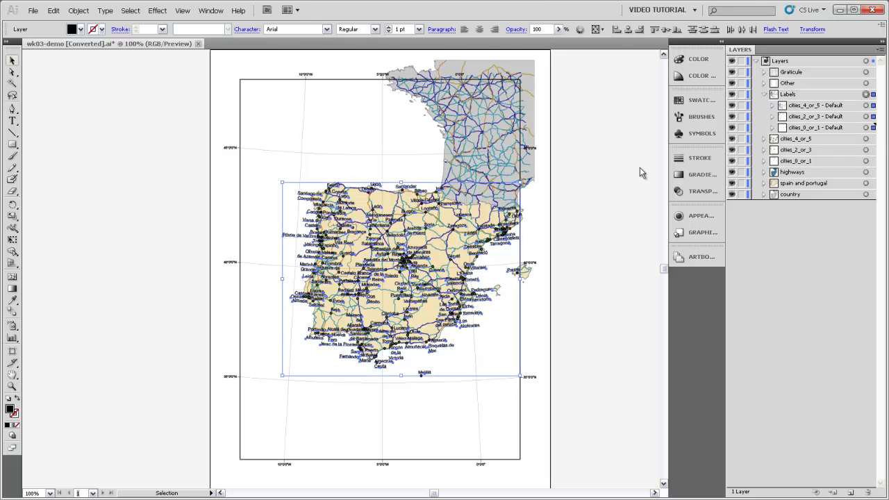
{"action": "left_click", "coordinate": [210, 11]}
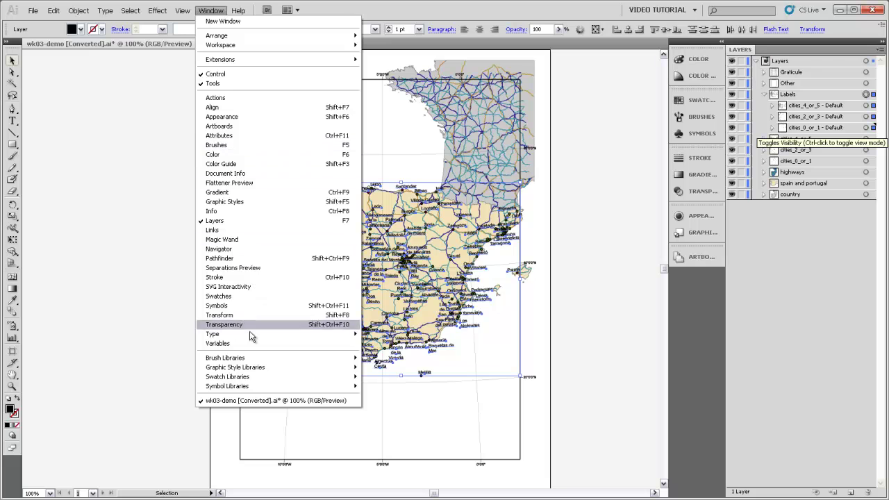
{"action": "mouse_move", "coordinate": [254, 335]}
{"action": "left_click", "coordinate": [378, 335]}
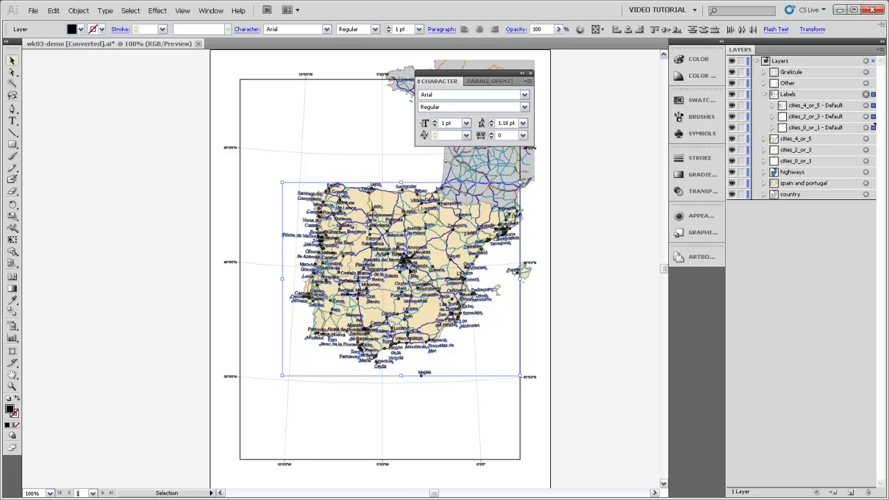
Step: Retarget the Labels layer contents, then deselect everything by clicking empty canvas
{"action": "left_click", "coordinate": [865, 95]}
{"action": "left_click", "coordinate": [542, 211]}
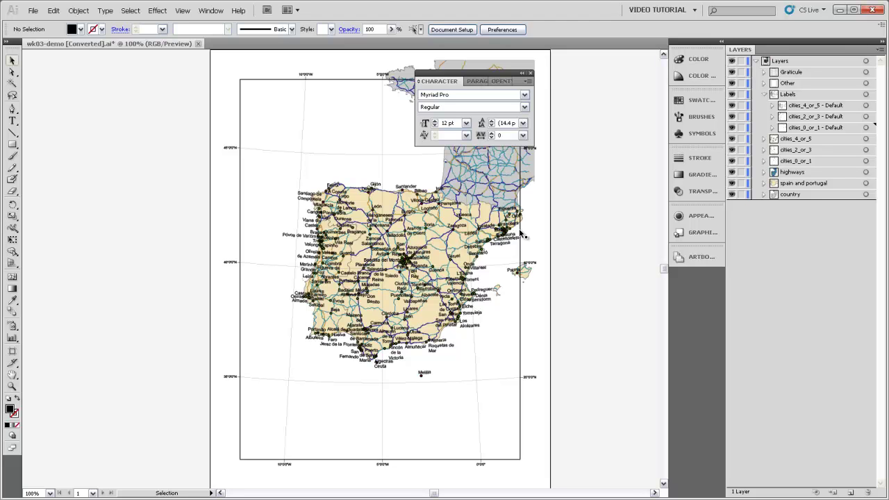